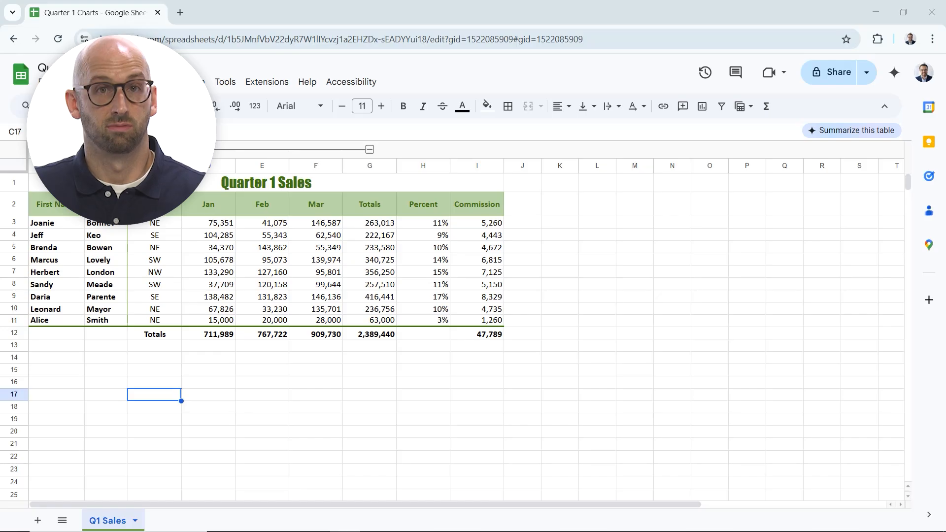
left_click(134, 81)
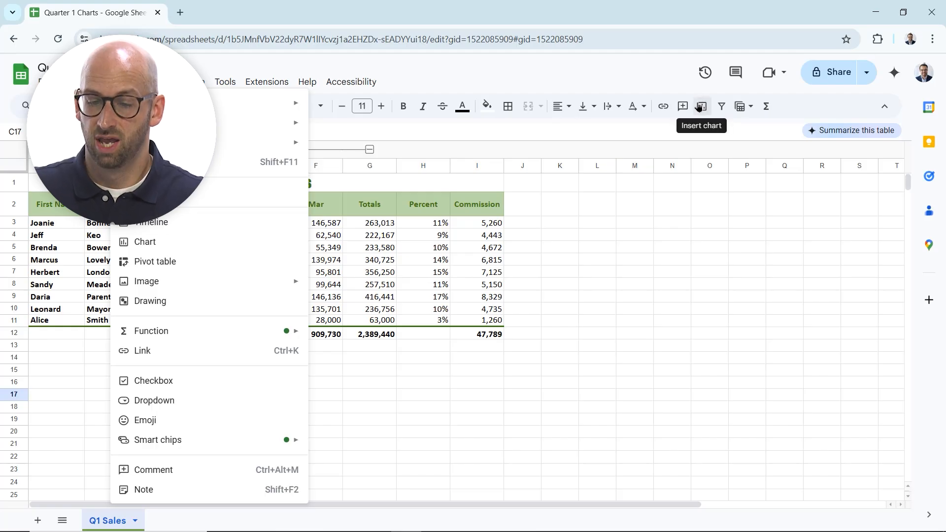
left_click(610, 250)
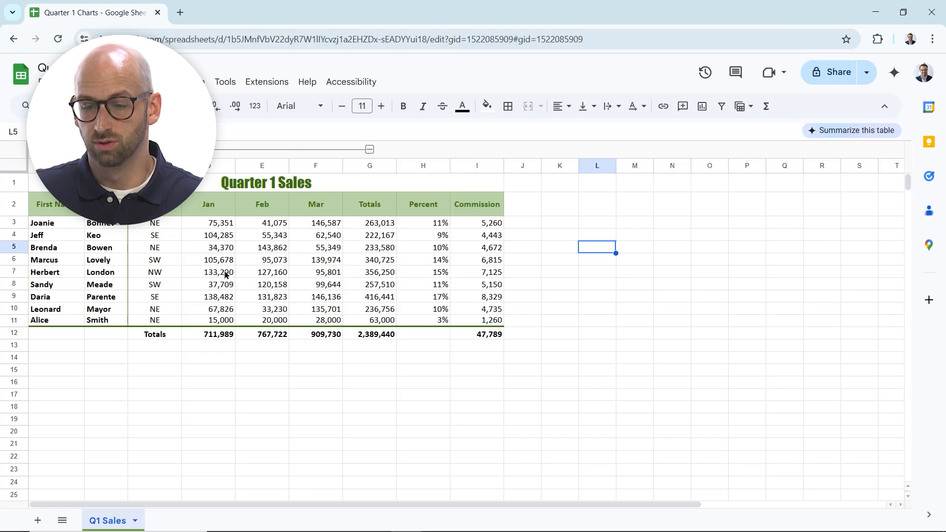
Insert a chart from the last names in B2:B11 and the January to March sales in D2:F11.
left_click_drag(106, 204, 107, 320)
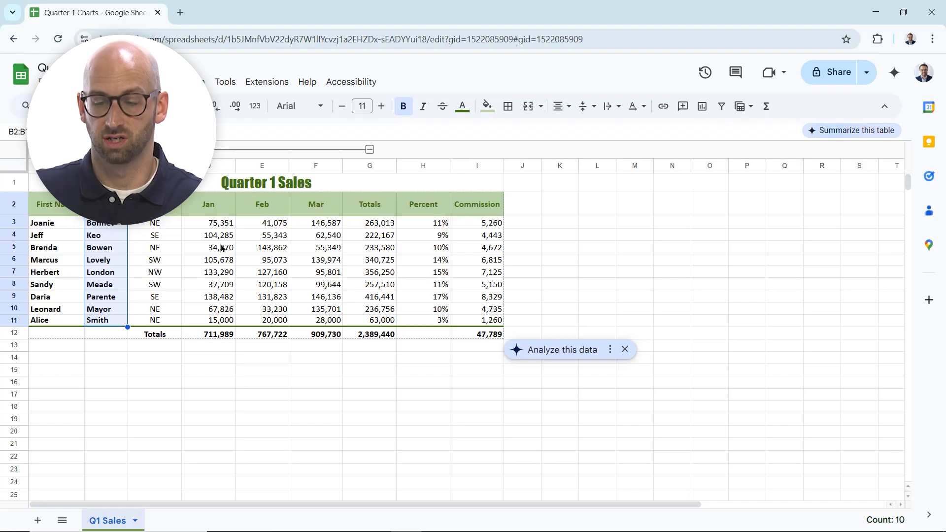
left_click_drag(217, 207, 316, 322)
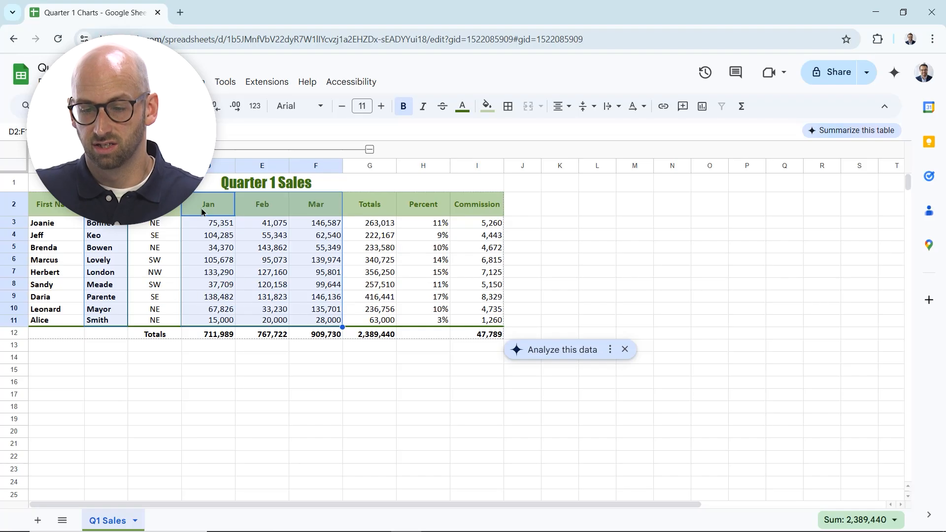
left_click(127, 81)
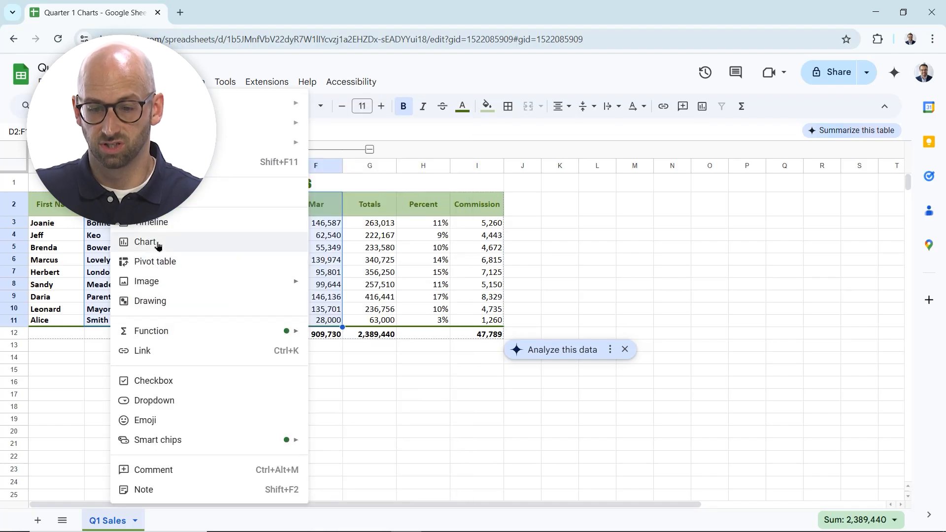
left_click(157, 242)
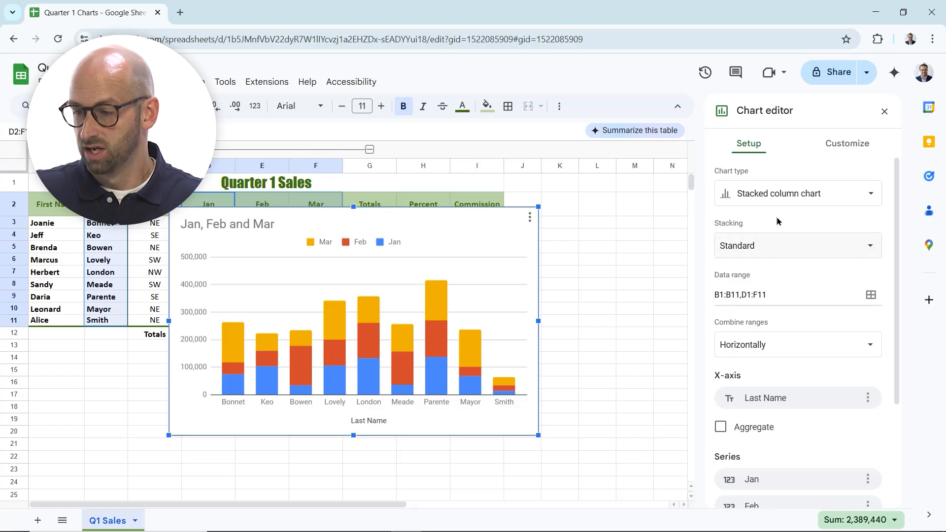
Try the sales chart as a line chart.
left_click(860, 196)
scroll(776, 249, "down", 3)
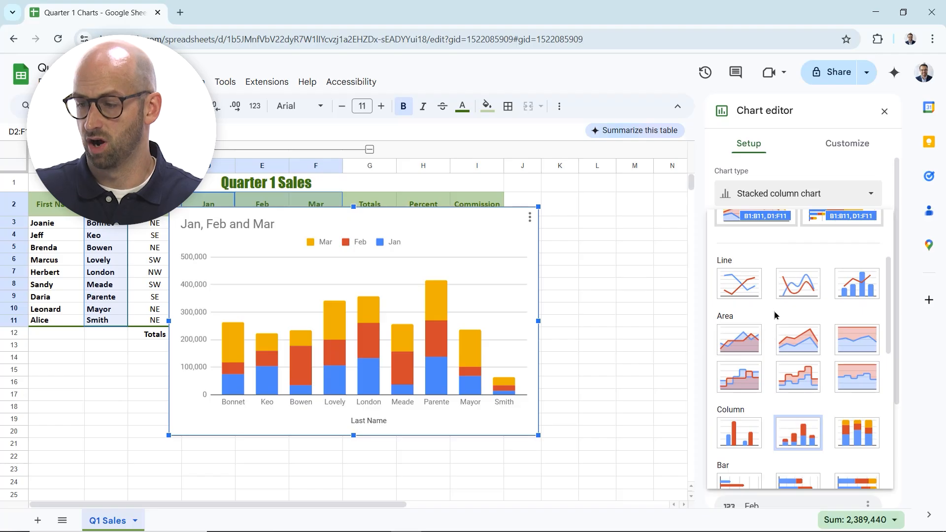
left_click(744, 289)
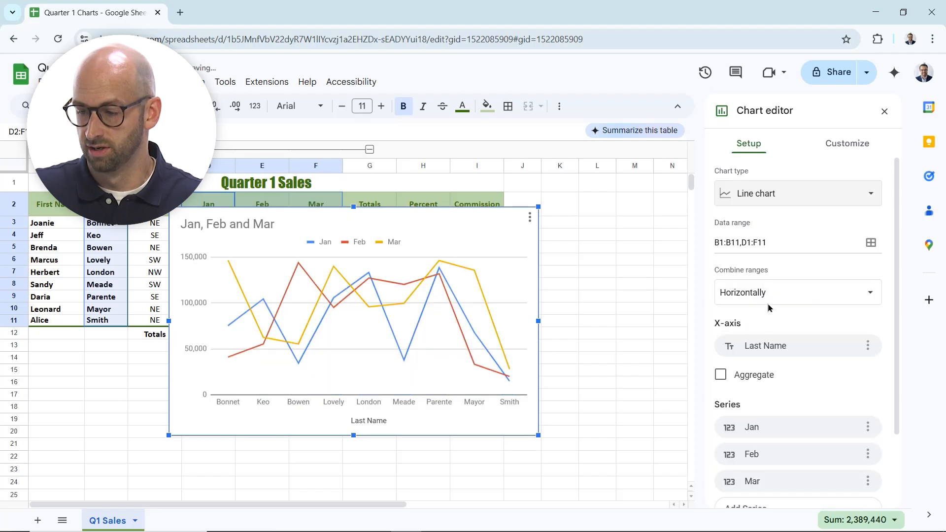
Set the sales chart's type to a standard bar chart.
left_click(773, 198)
scroll(761, 256, "down", 4)
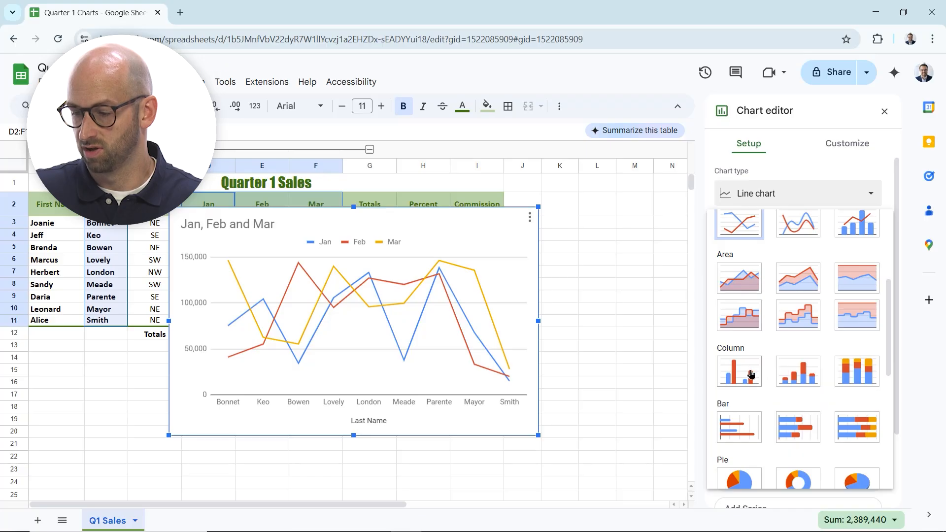
left_click(739, 426)
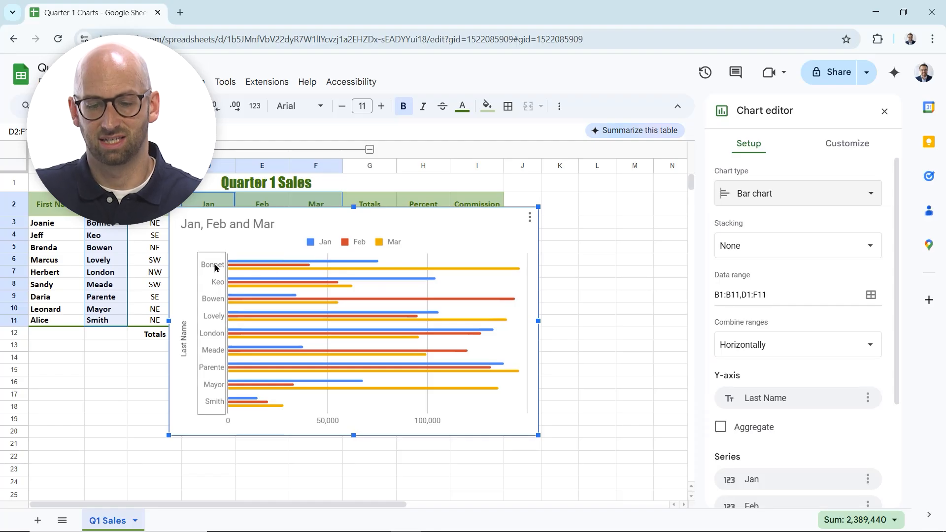
Move the bar chart below the table, with its upper-left corner at column A, row 14, and deselect it.
left_click_drag(305, 218, 423, 281)
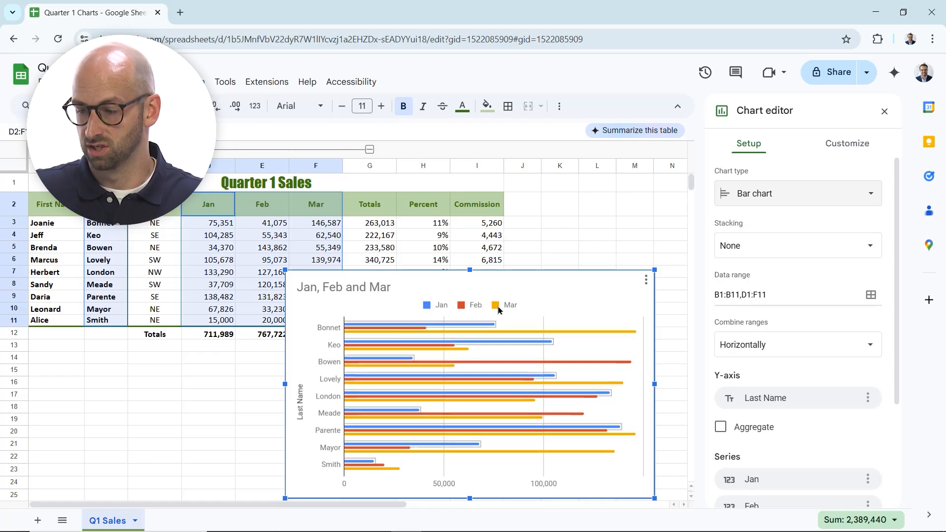
left_click_drag(595, 280, 317, 361)
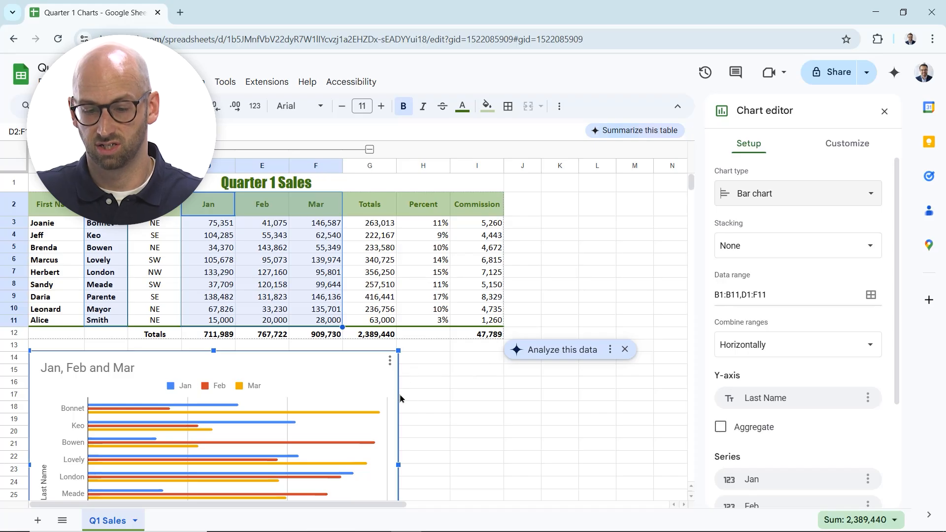
left_click(427, 387)
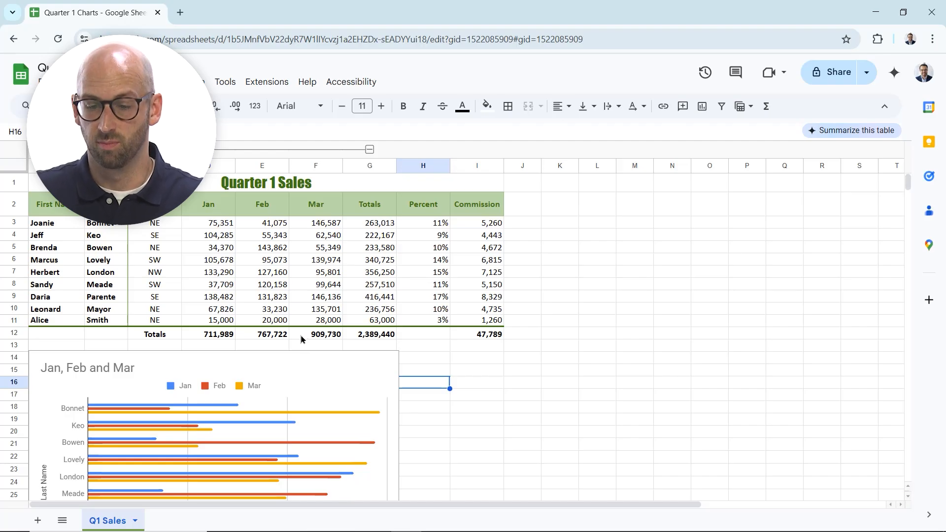
Insert a second chart from the January to March totals in D12:F12.
left_click_drag(215, 337, 315, 335)
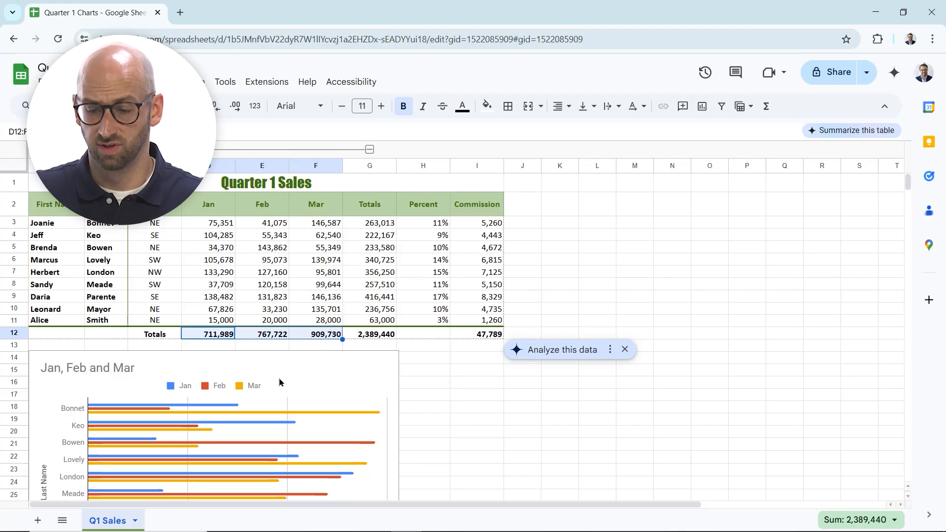
left_click(703, 107)
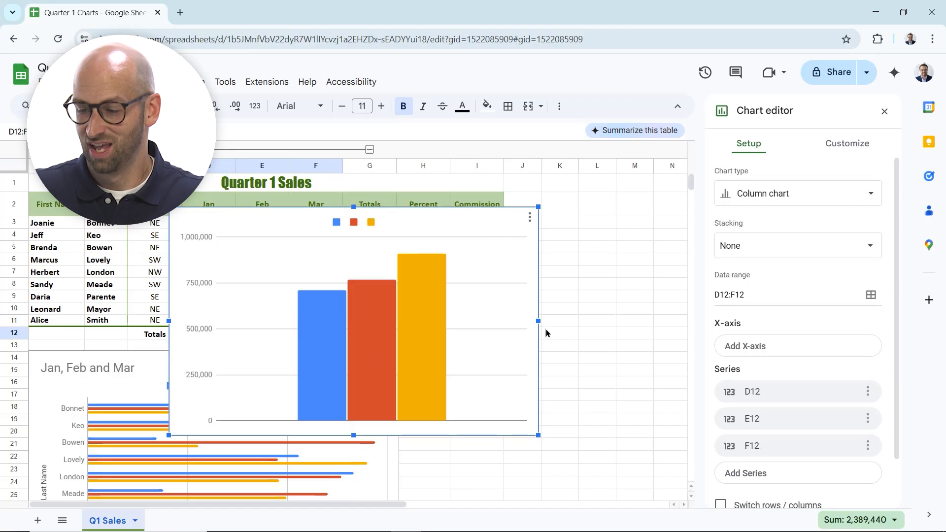
Change the totals chart to a 3D pie chart and switch its rows and columns.
left_click(832, 199)
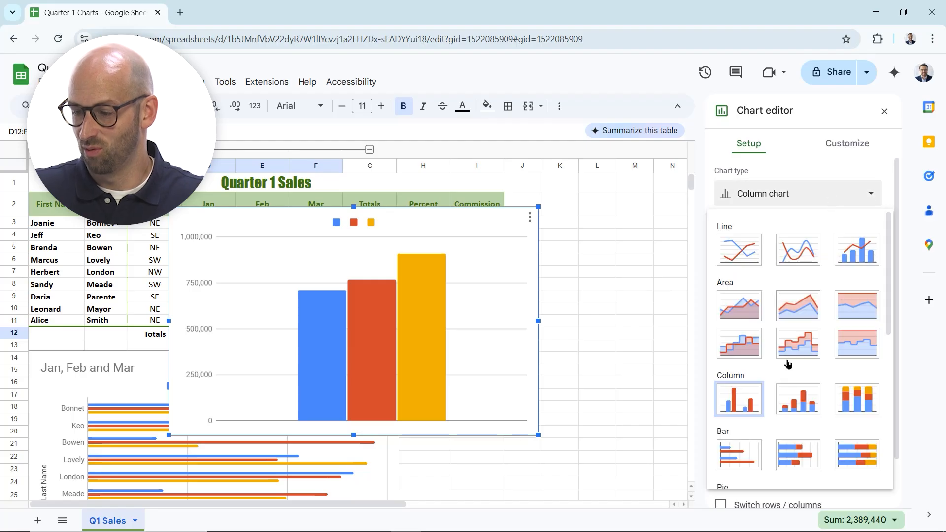
scroll(806, 369, "down", 3)
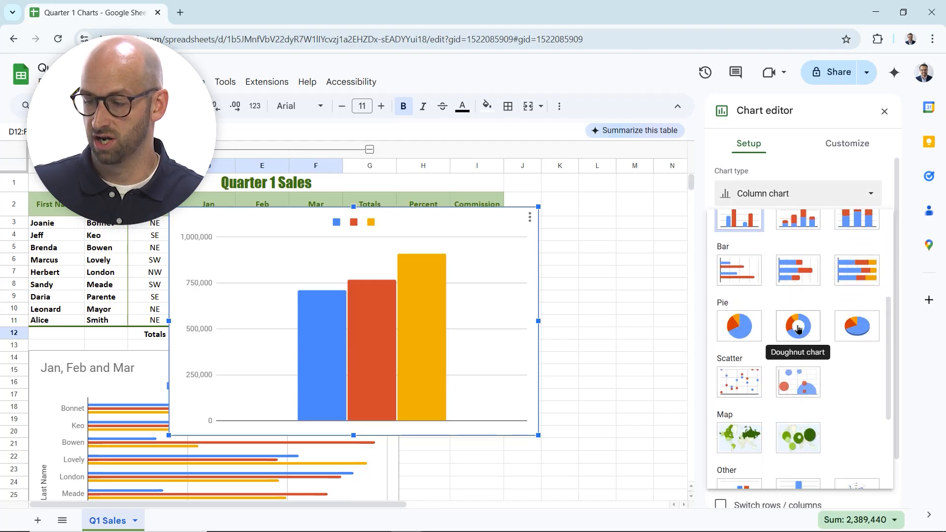
left_click(864, 334)
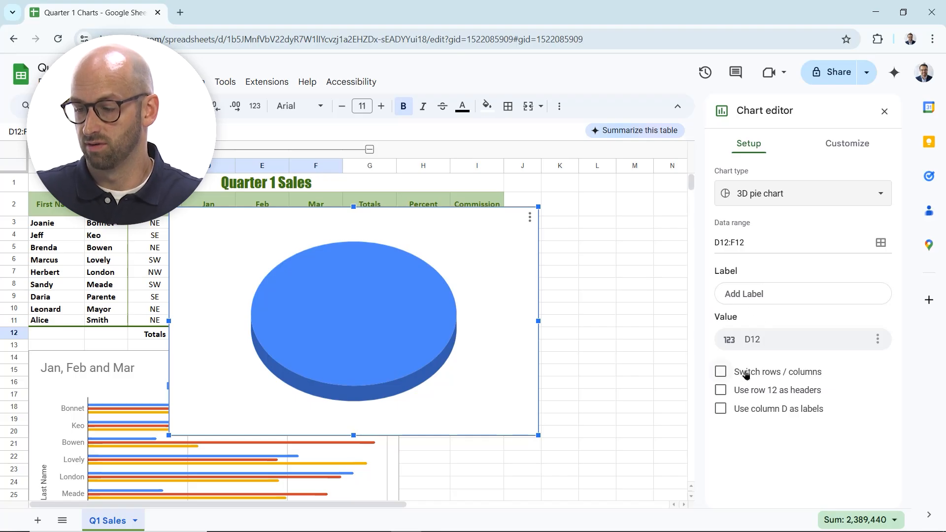
left_click(720, 372)
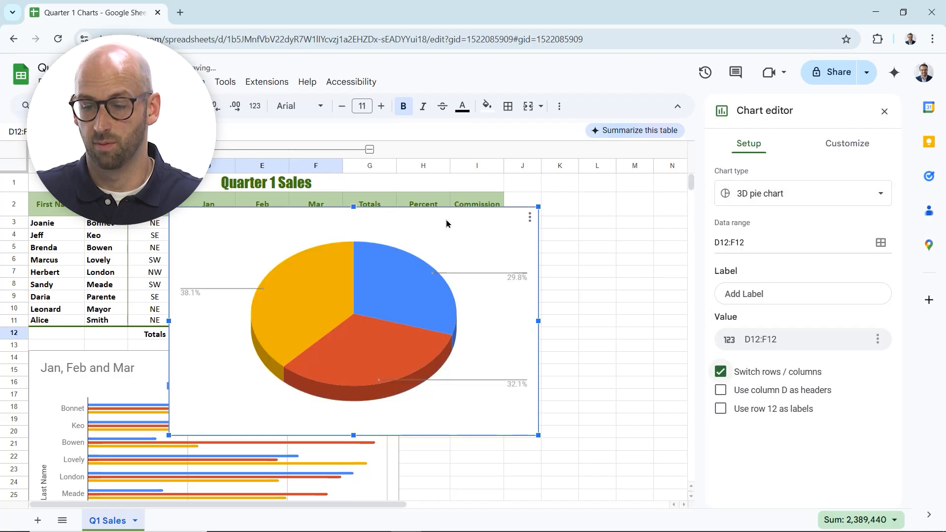
Move the pie chart below the table, directly beside the bar chart with its upper edge at row 14.
left_click_drag(445, 218, 542, 231)
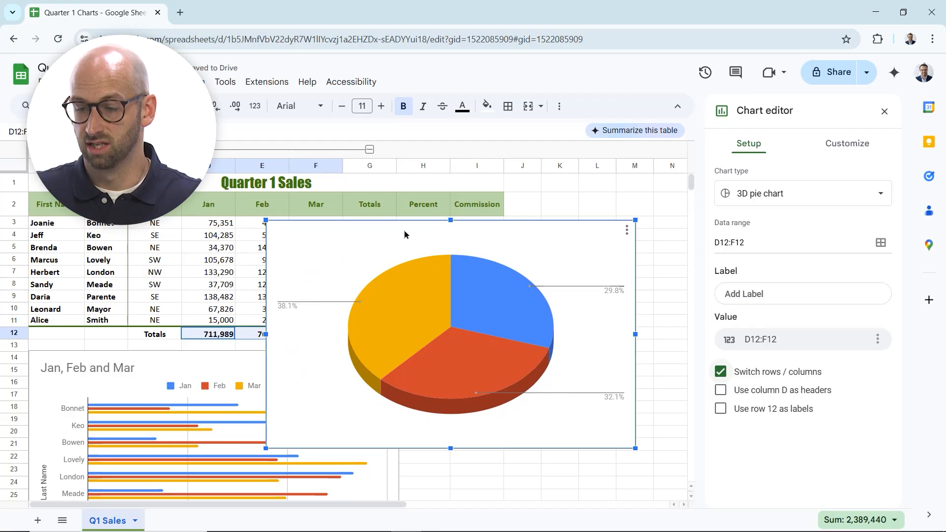
left_click_drag(393, 230, 527, 369)
scroll(291, 298, "down", 3)
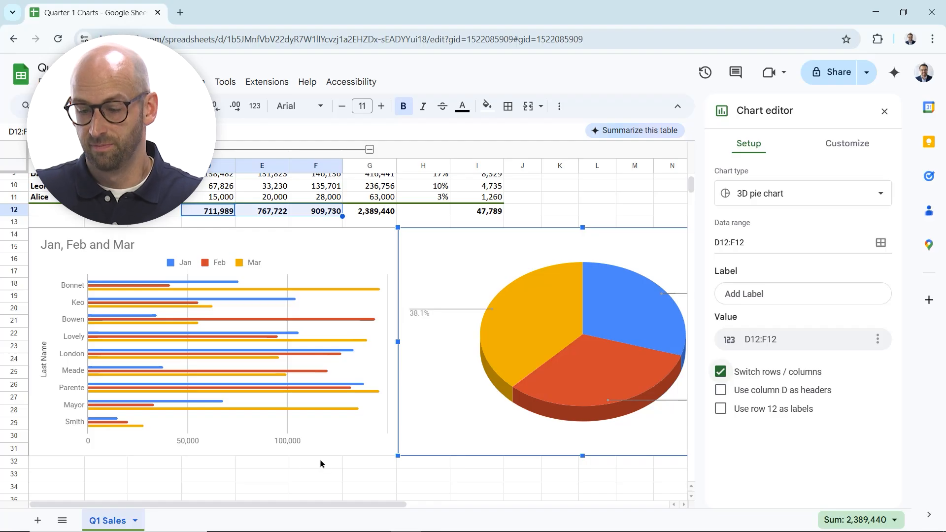
left_click_drag(344, 500, 414, 501)
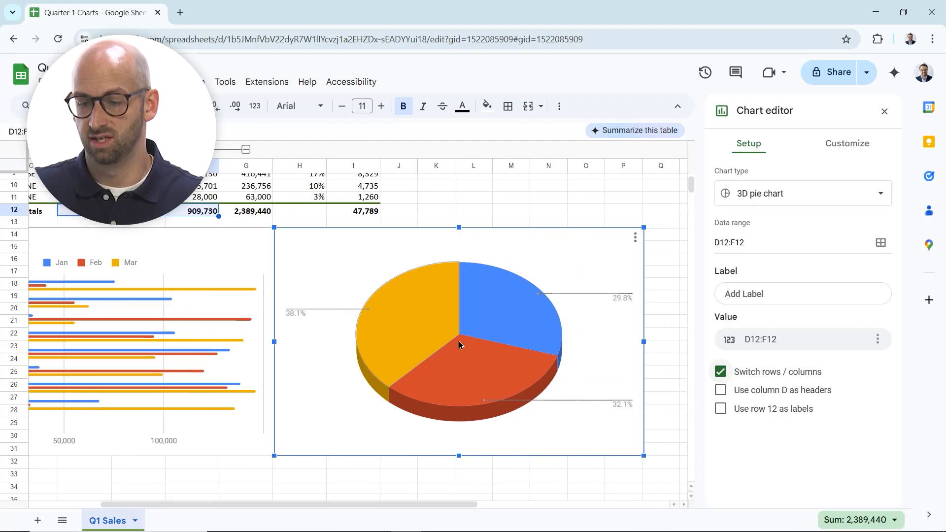
Add the month headers in D2:F2 as the pie chart's label range.
scroll(450, 349, "up", 3)
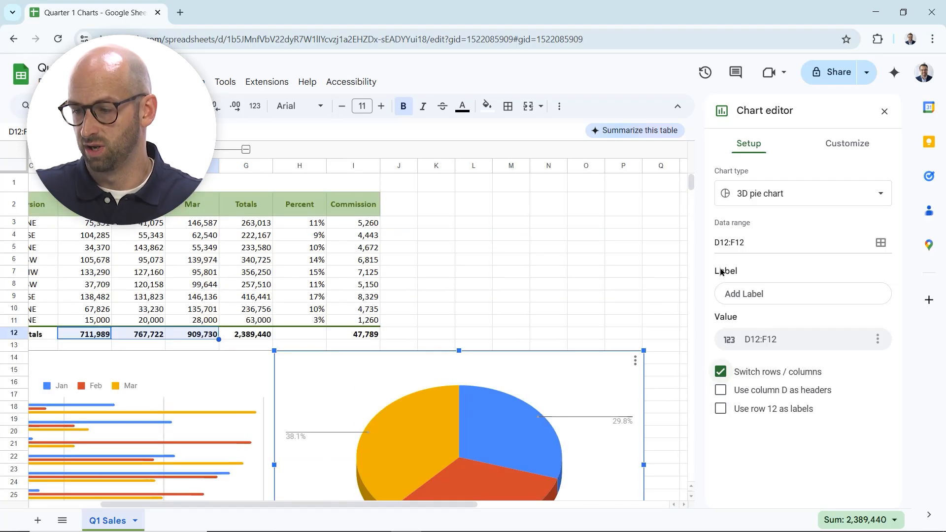
left_click(747, 294)
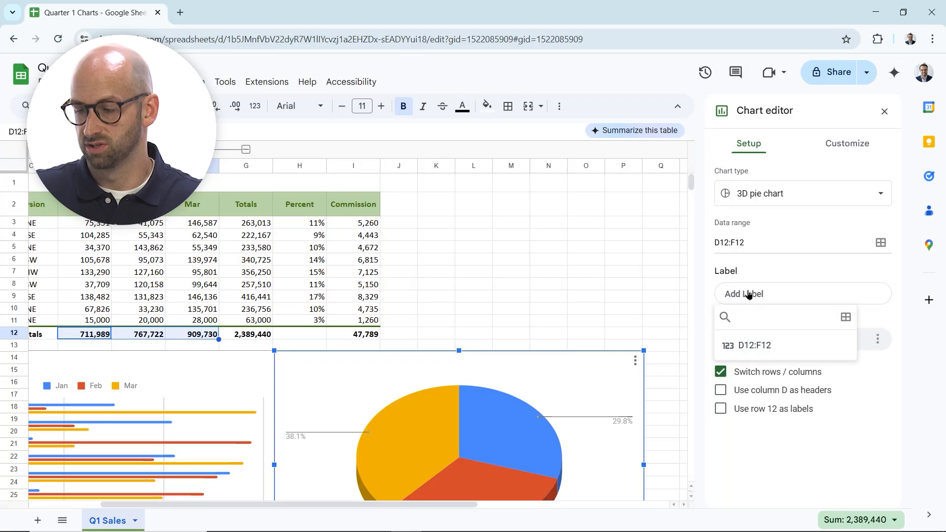
left_click(845, 317)
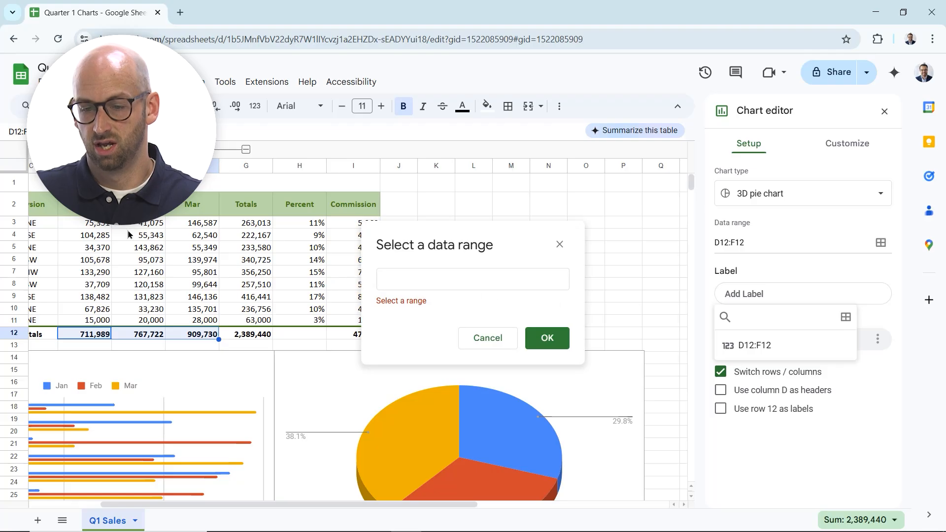
left_click_drag(84, 204, 181, 207)
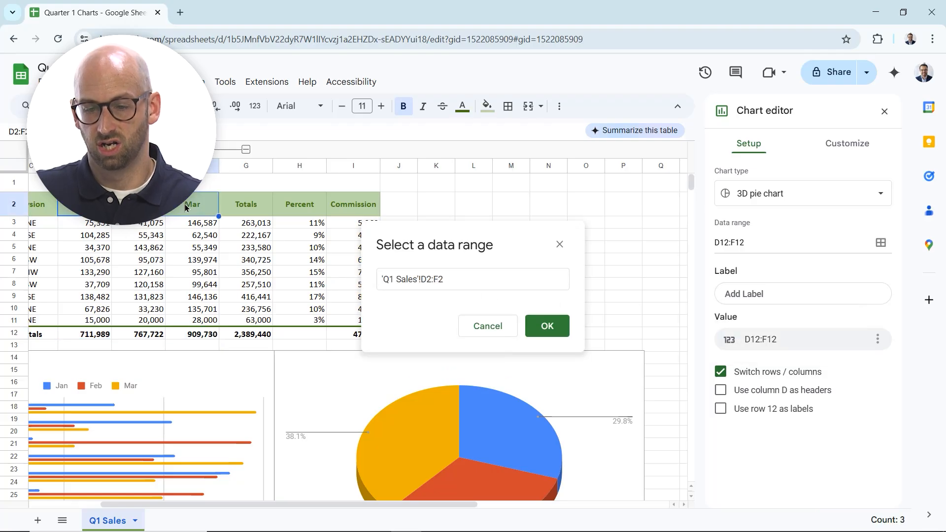
left_click(544, 327)
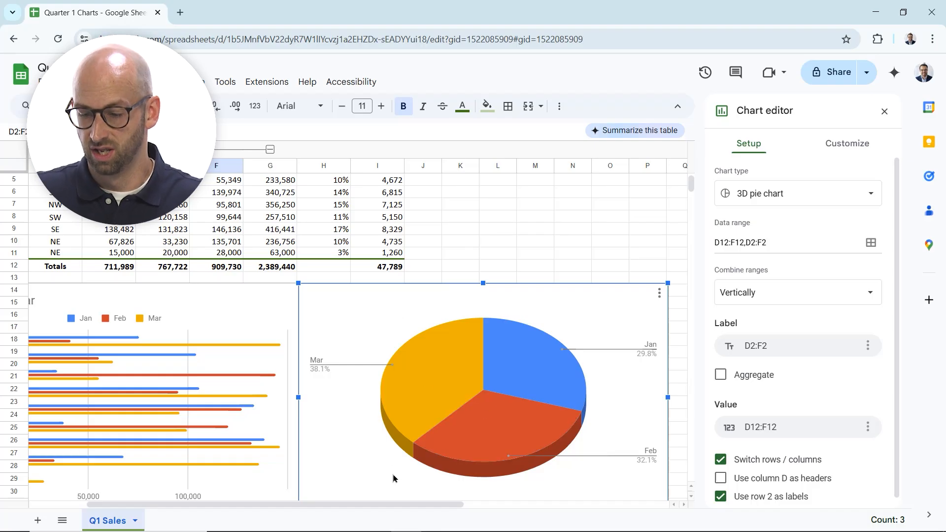
left_click_drag(394, 504, 282, 501)
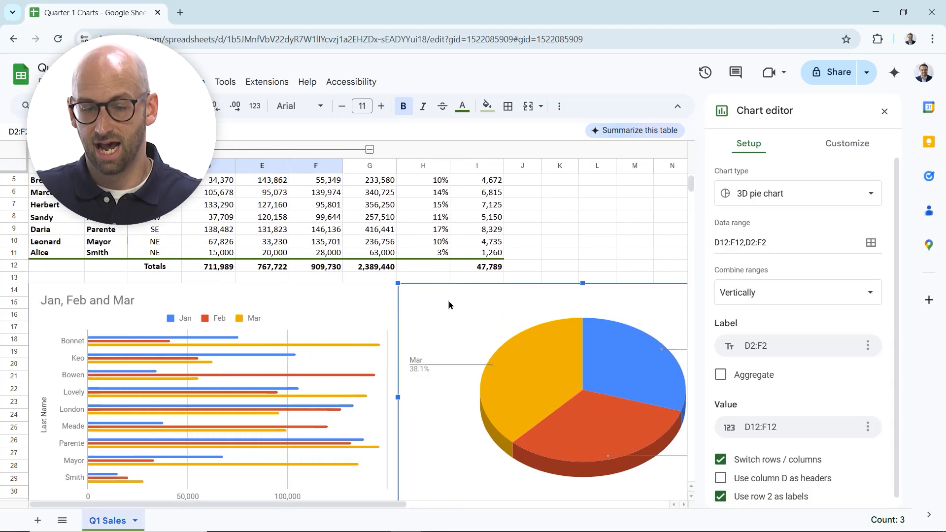
scroll(362, 236, "up", 2)
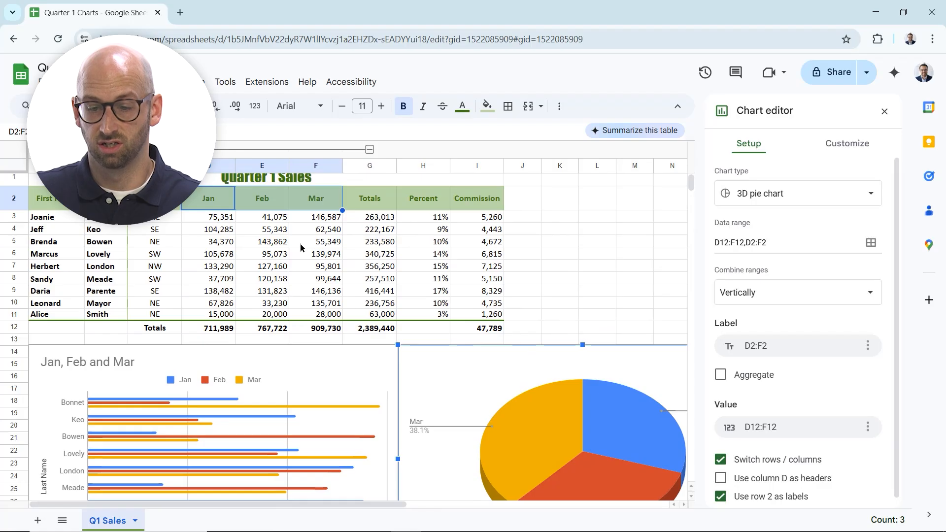